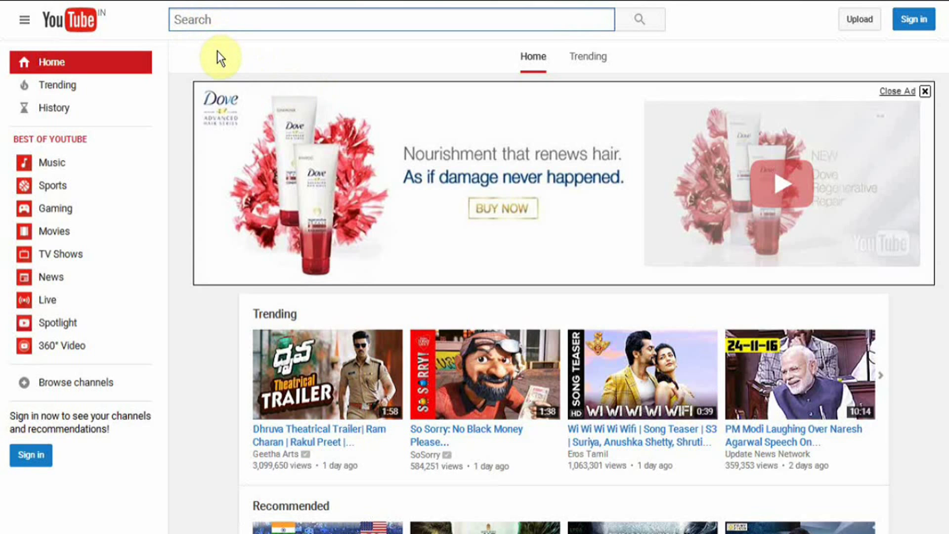
Search YouTube for 'doge meme' and scroll through the comic-font results and back to the top.
text(doge )
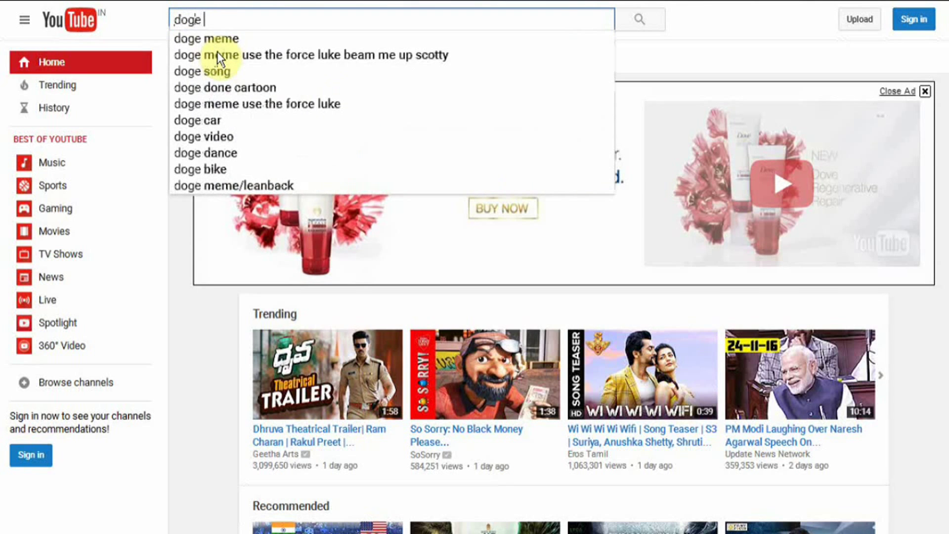
text(meme)
key(Escape)
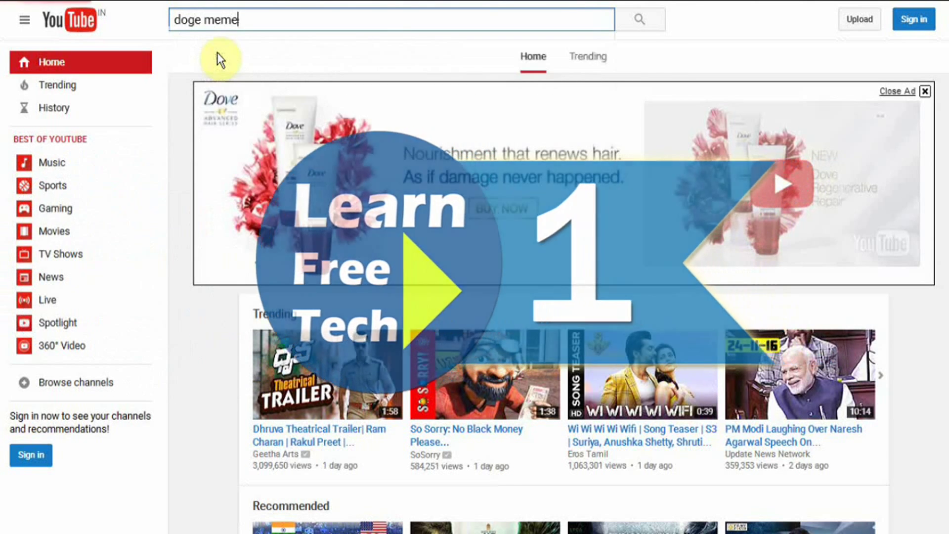
key(Return)
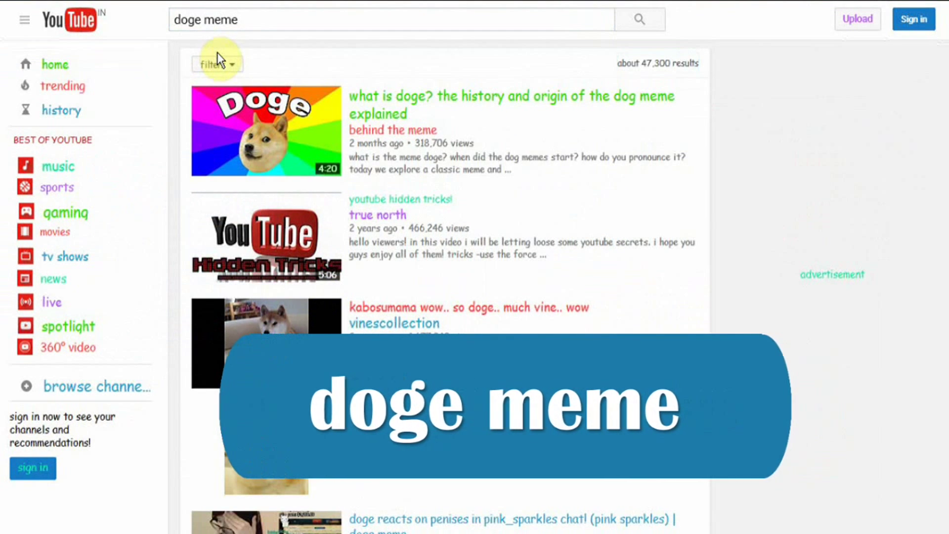
scroll(449, 153, down, 3)
scroll(473, 214, down, 7)
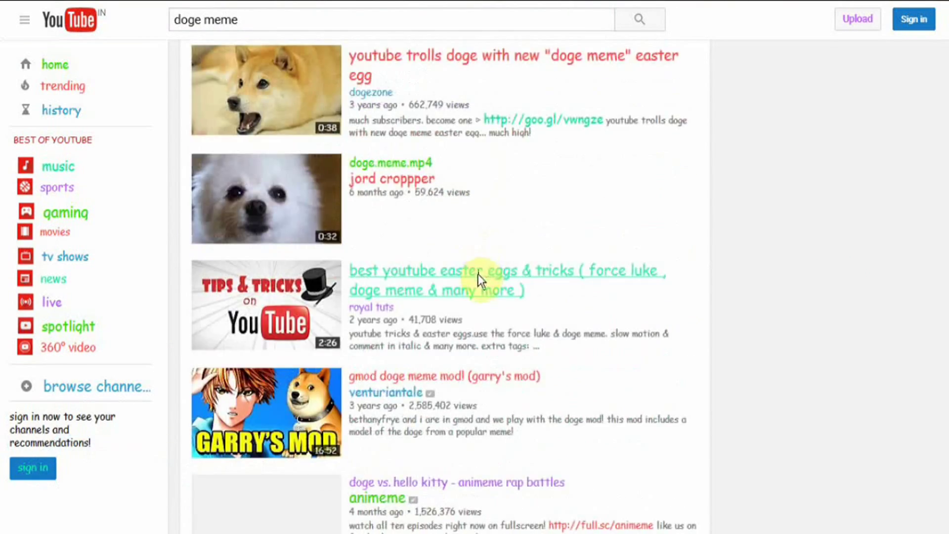
scroll(479, 275, down, 6)
scroll(482, 296, down, 10)
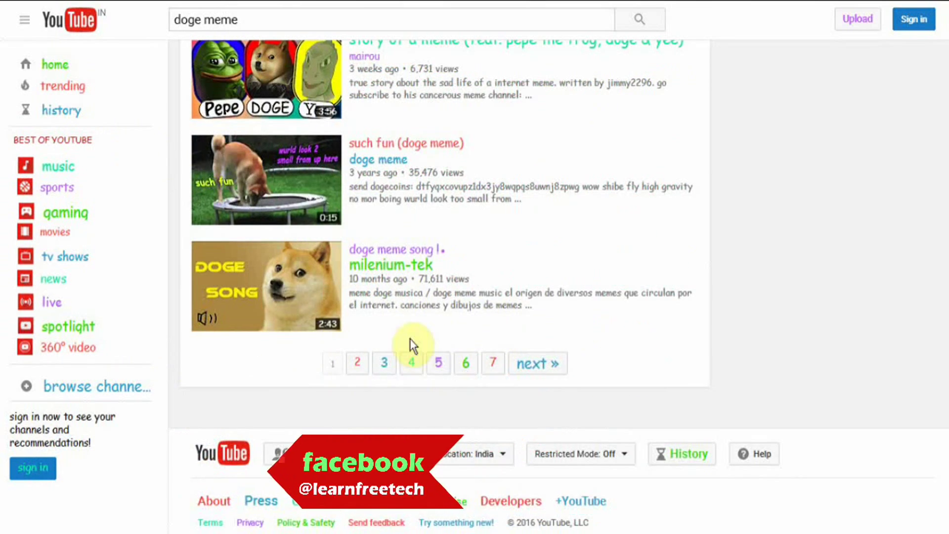
scroll(410, 327, up, 10)
scroll(411, 321, up, 15)
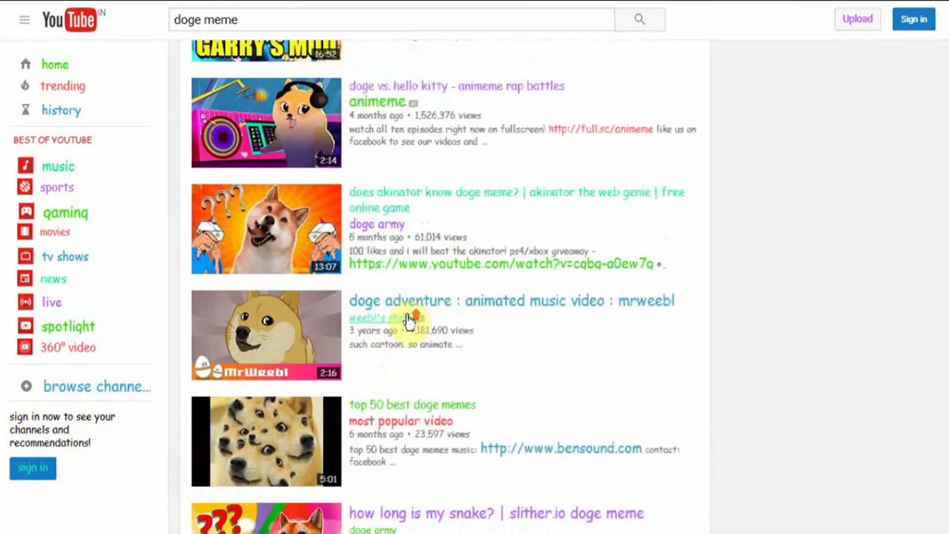
scroll(410, 321, up, 10)
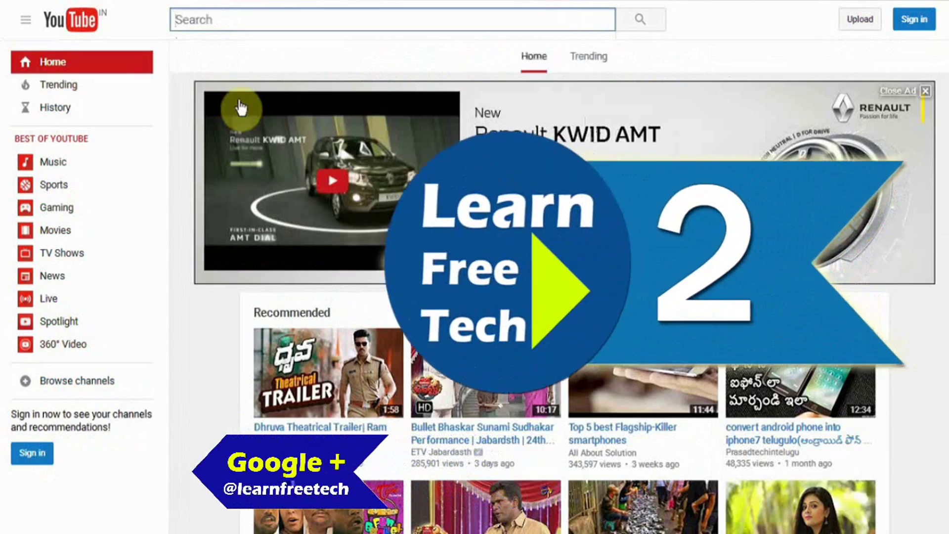
Search for 'USE THE FORCE LUKE' and scroll down and back up the results.
text(U)
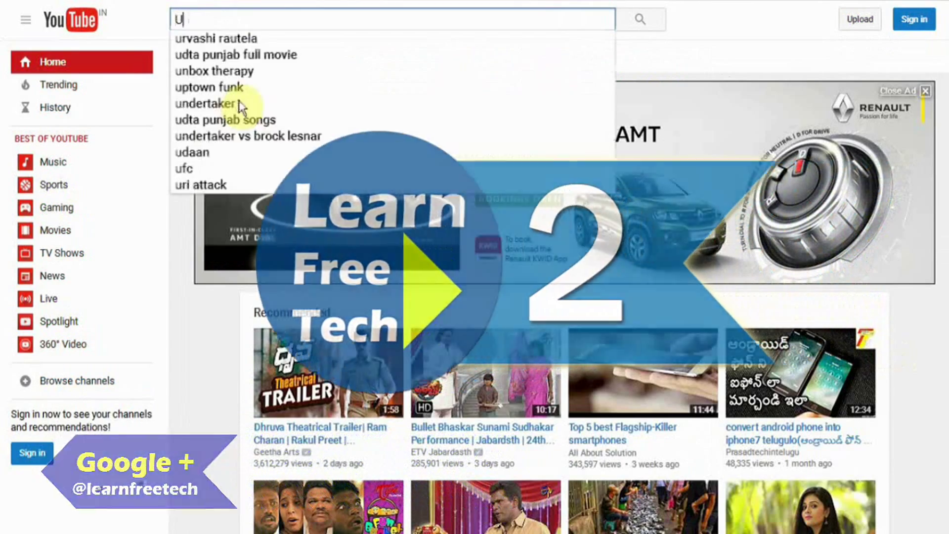
text(SE THE FORC)
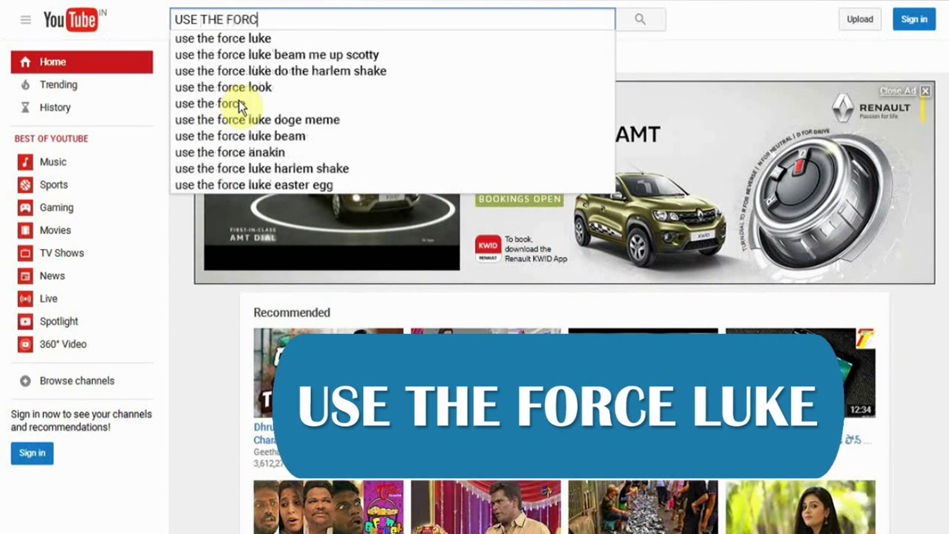
text(E LUKE)
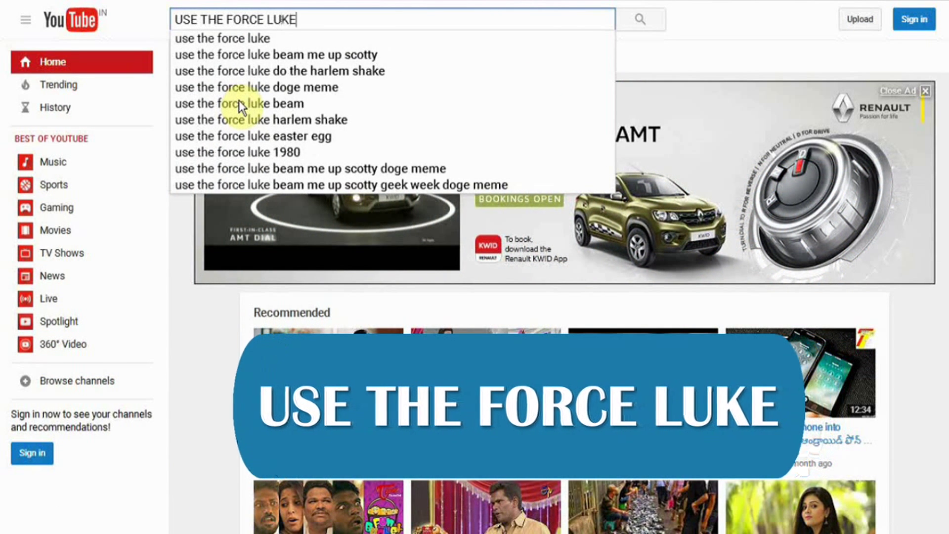
key(Return)
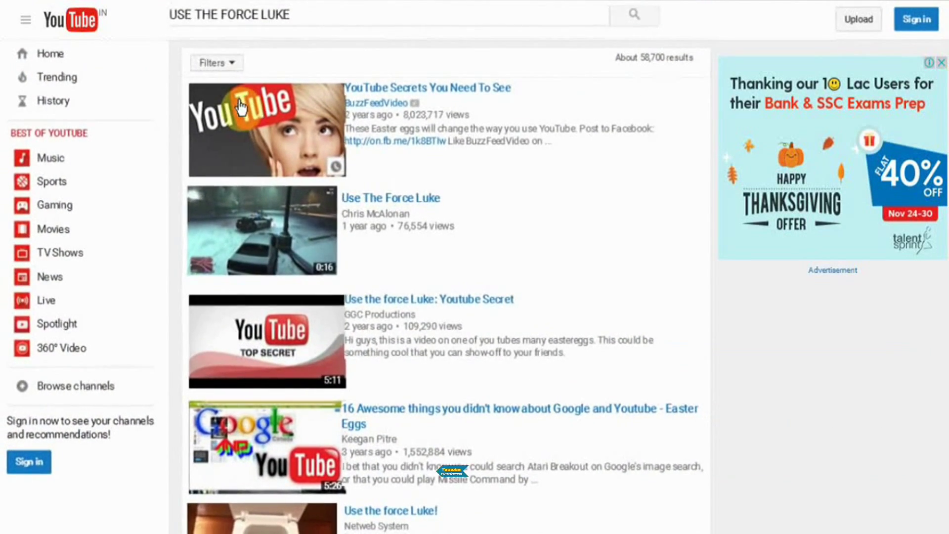
scroll(438, 265, down, 15)
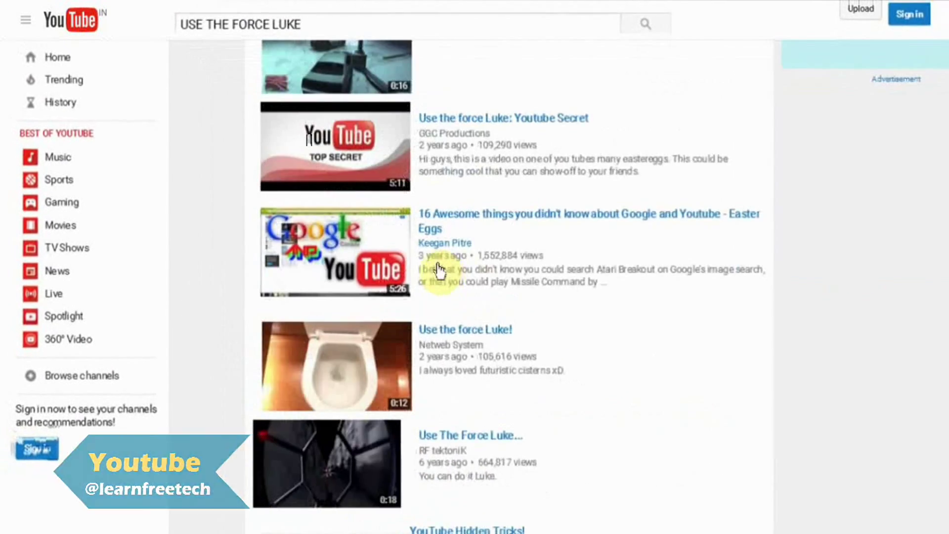
scroll(401, 365, down, 15)
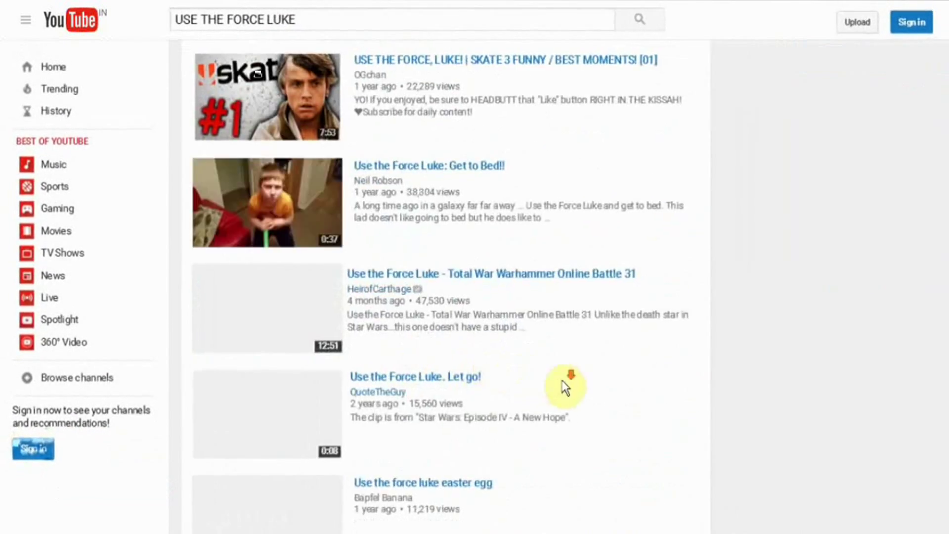
scroll(260, 263, up, 3)
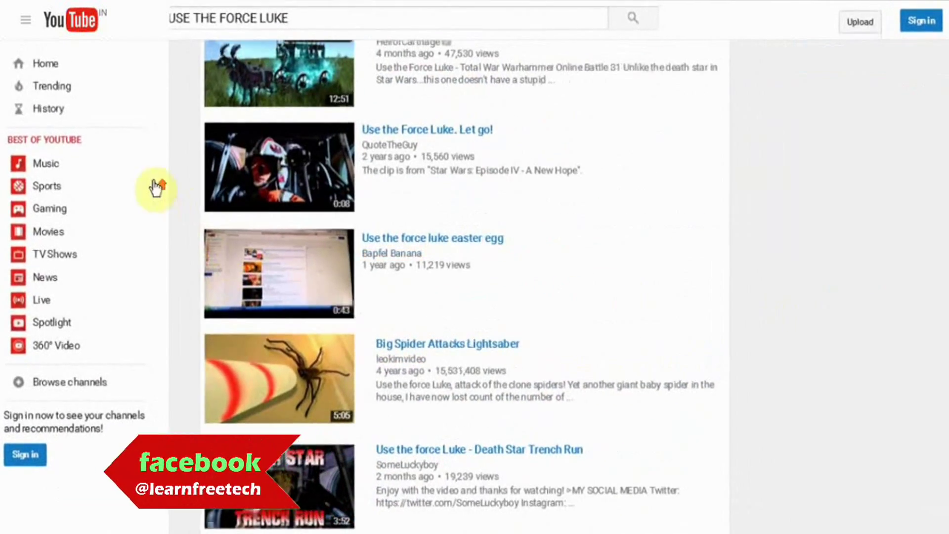
scroll(422, 182, up, 10)
scroll(519, 241, up, 8)
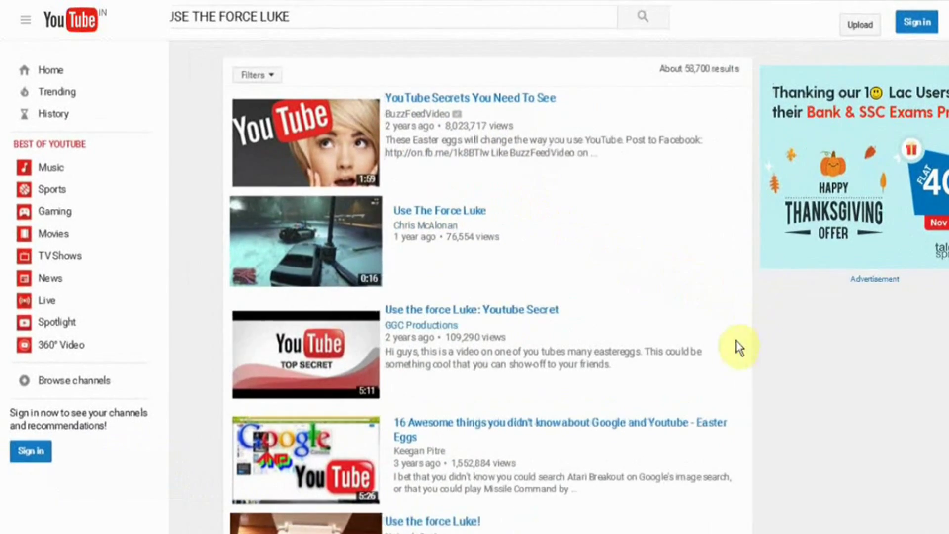
scroll(408, 443, down, 5)
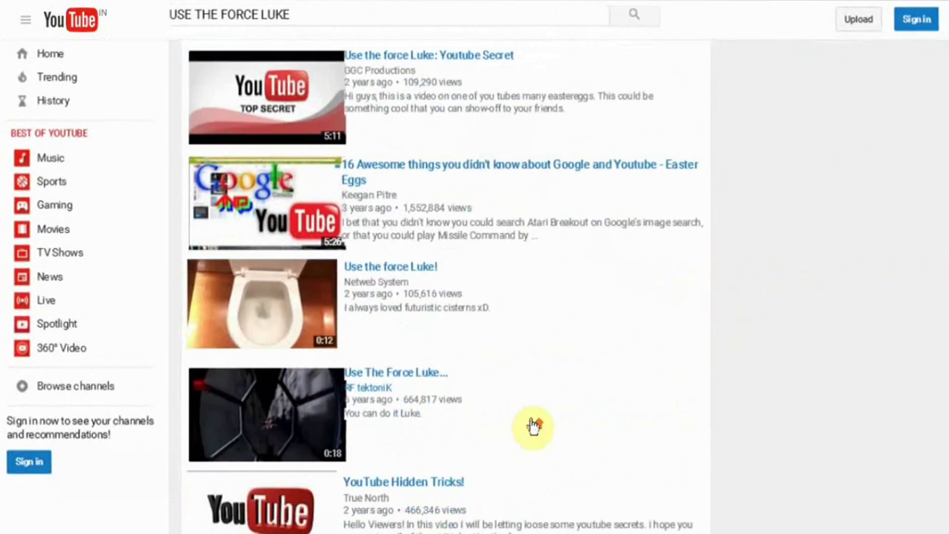
scroll(534, 424, up, 5)
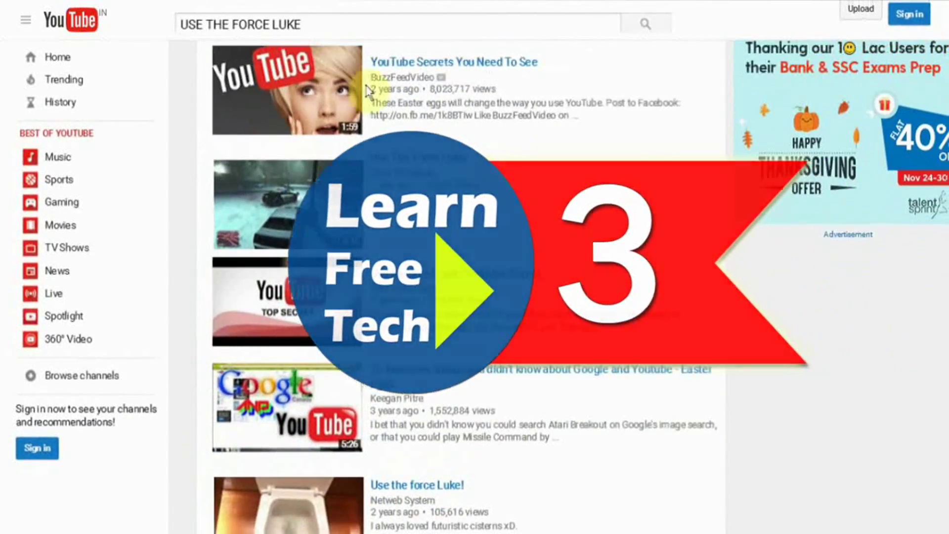
Search for 'DO THE HARLEM SHAKE' and scroll down the results and back to the top.
text(DO)
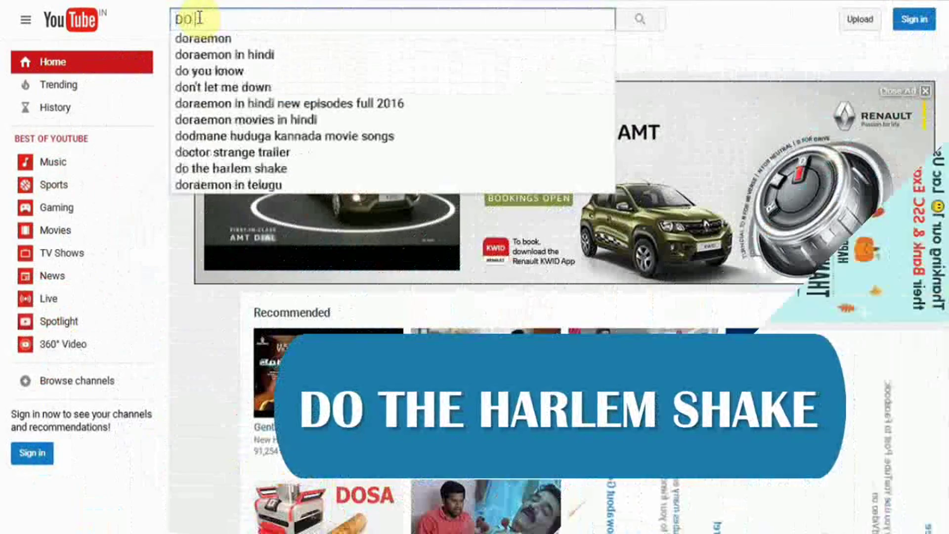
text( THE HARLEM SHAKE)
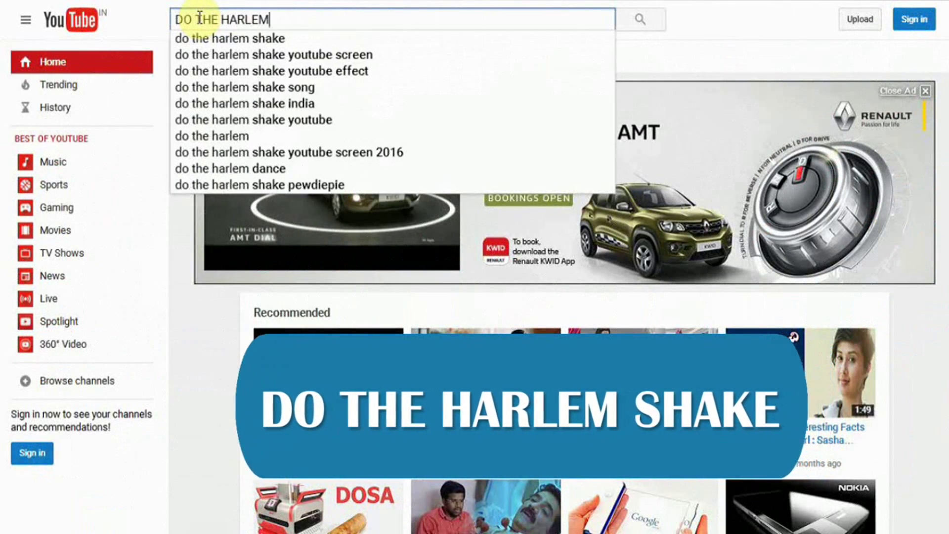
key(Return)
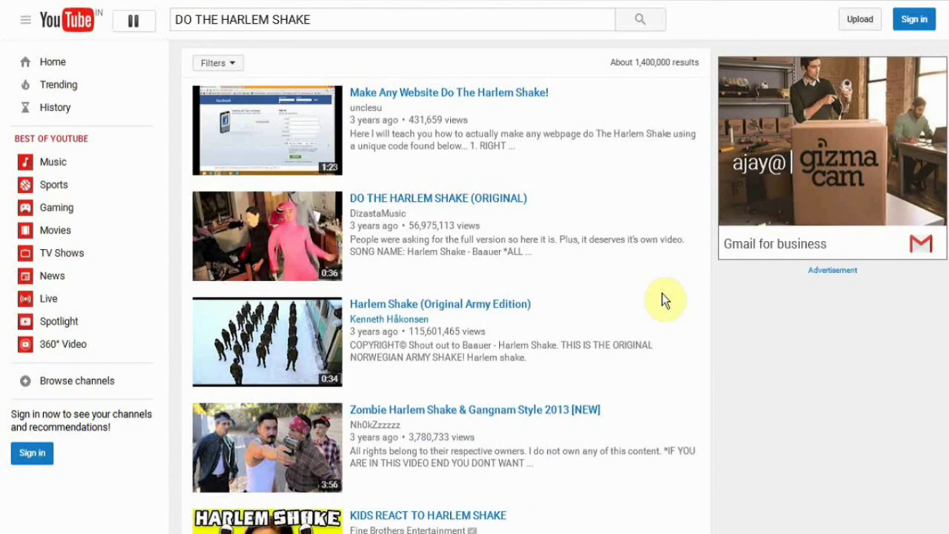
scroll(660, 301, down, 15)
scroll(656, 318, down, 5)
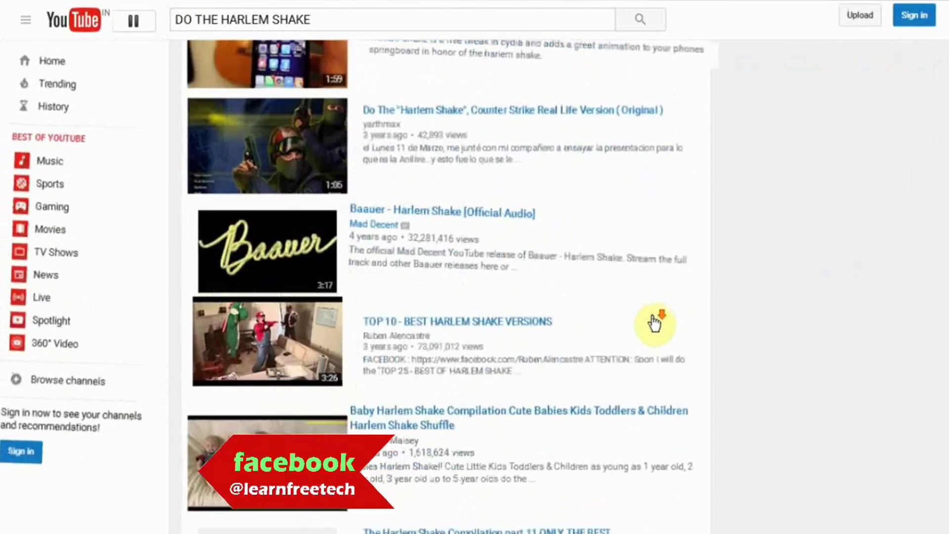
scroll(635, 341, down, 15)
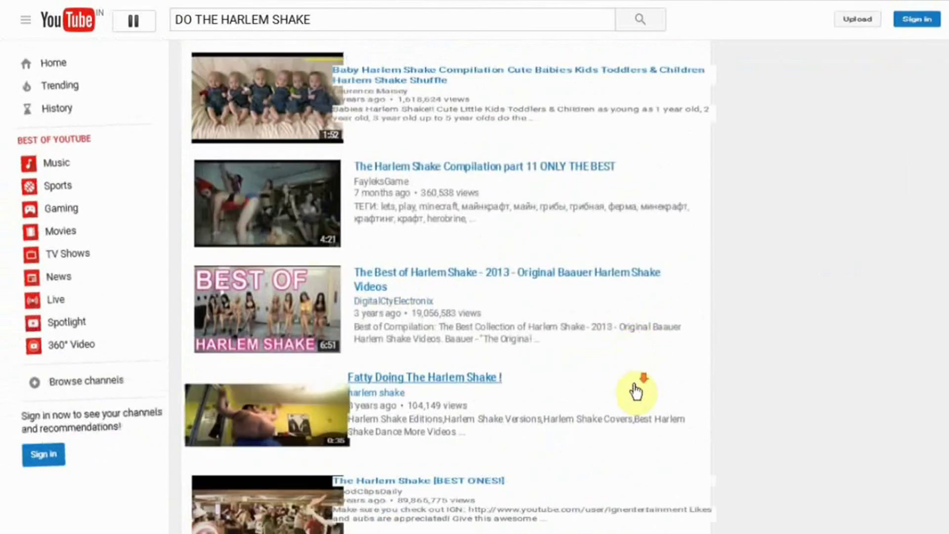
scroll(636, 391, up, 20)
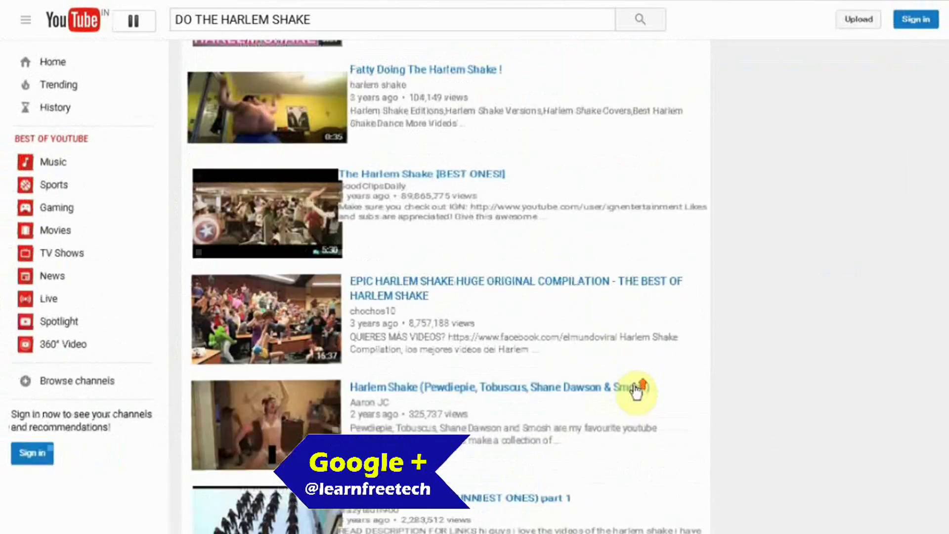
scroll(637, 390, up, 10)
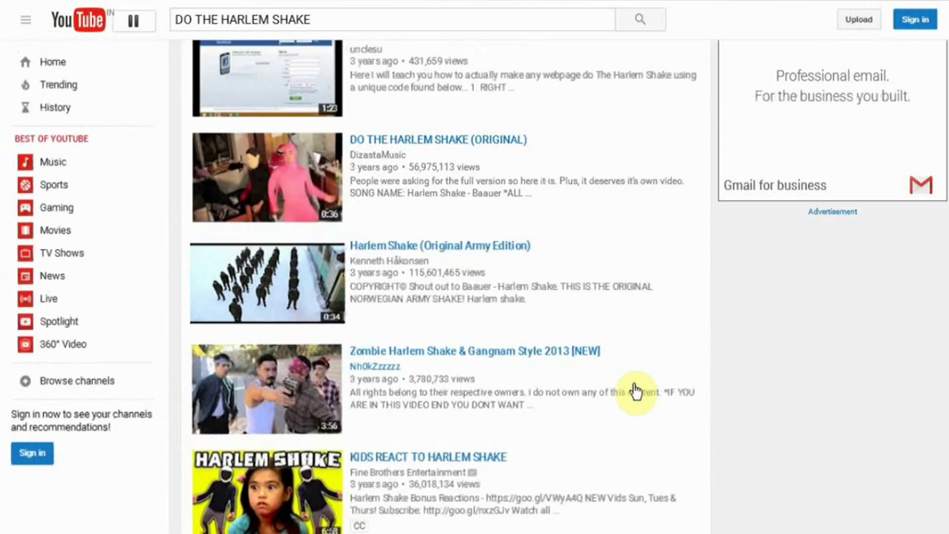
scroll(637, 390, up, 2)
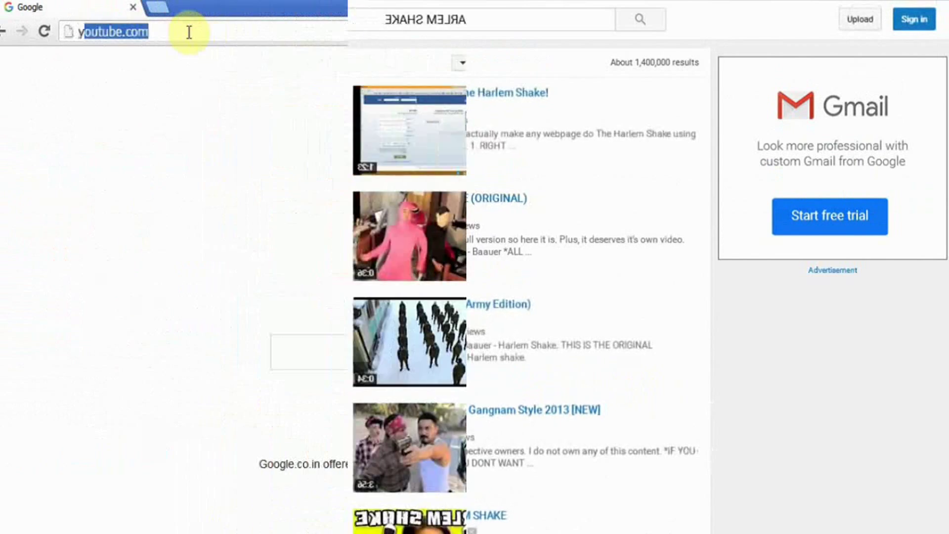
Load the YouTube home page and open the Chammak Chandra Performance video.
text(outube.com/)
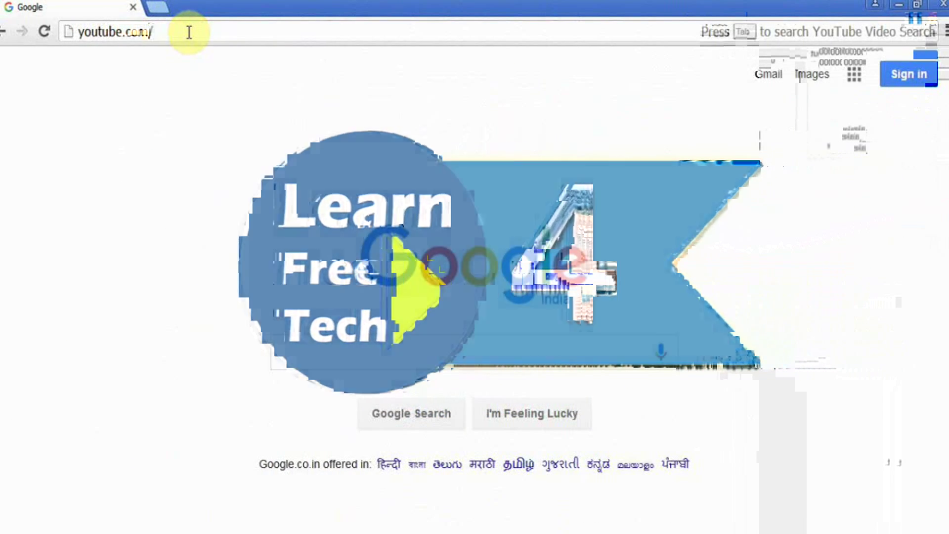
key(Return)
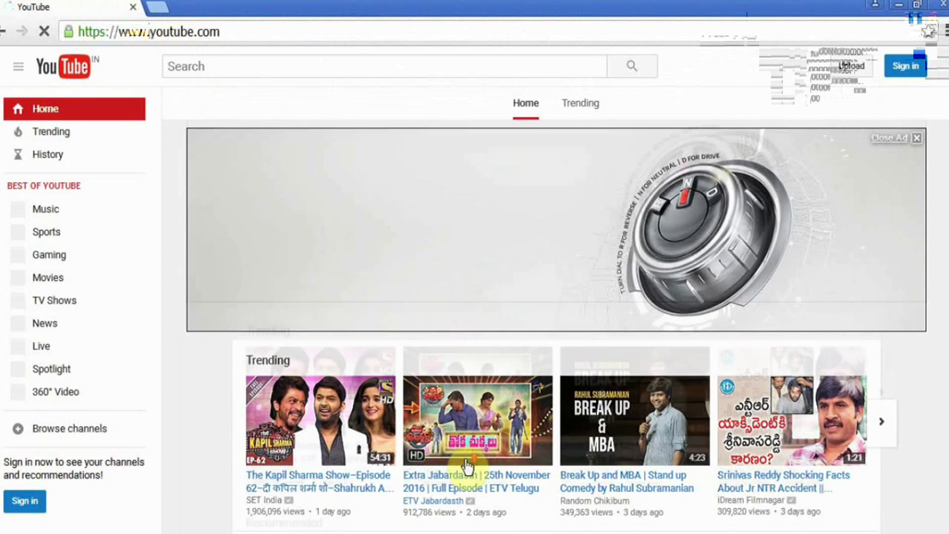
scroll(466, 462, down, 5)
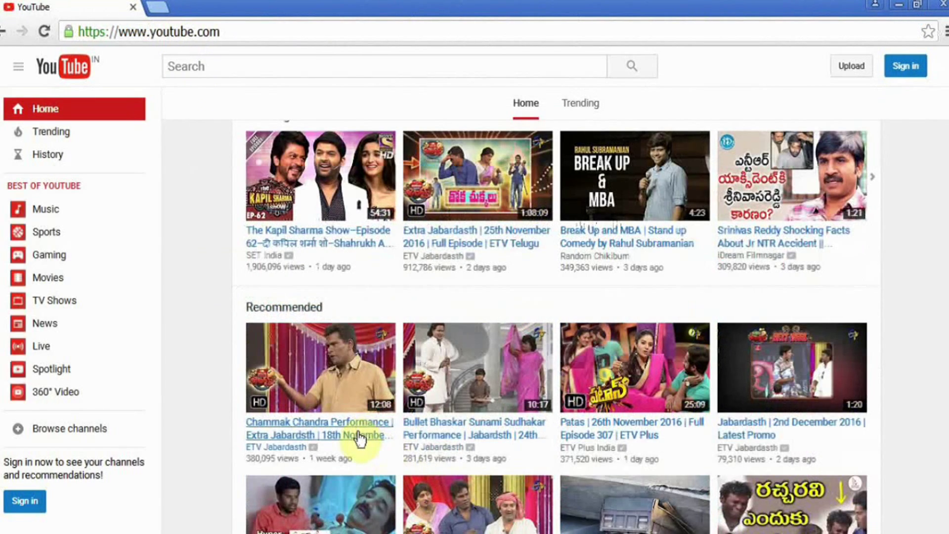
click(358, 436)
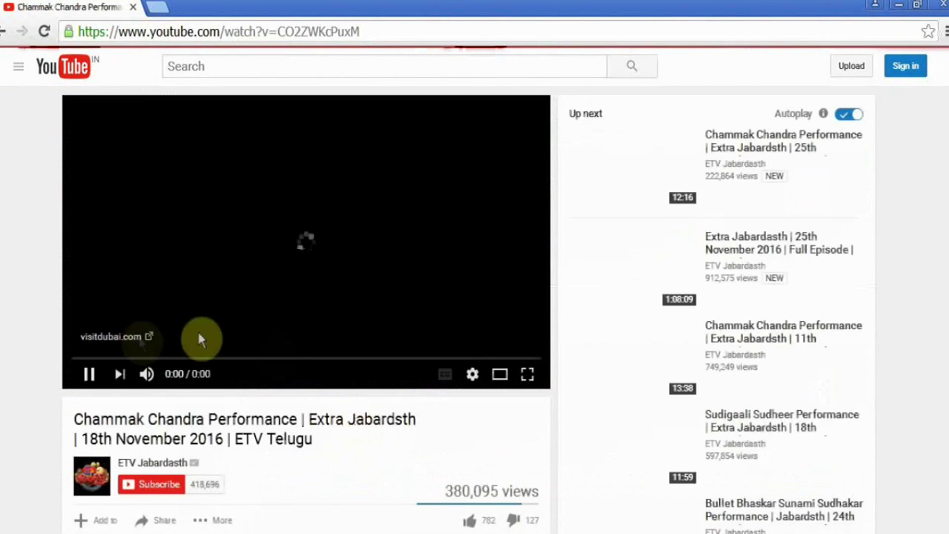
Download the video as MP4 720p via ssyoutube and show all downloads.
click(163, 31)
text(ss)
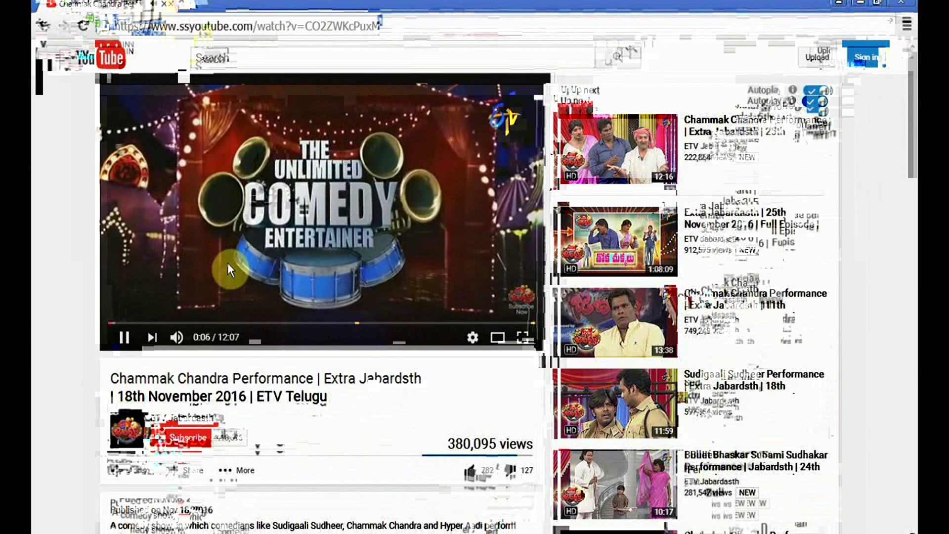
key(Return)
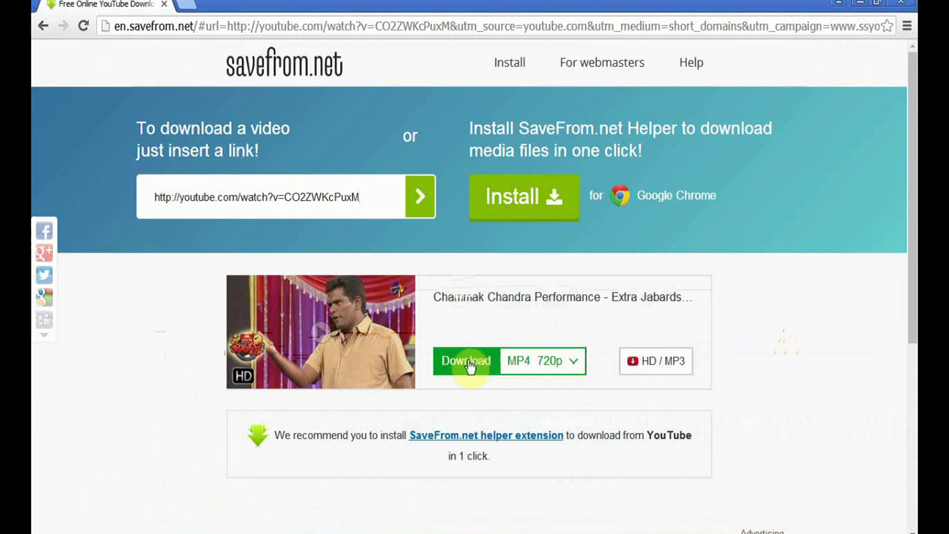
click(468, 362)
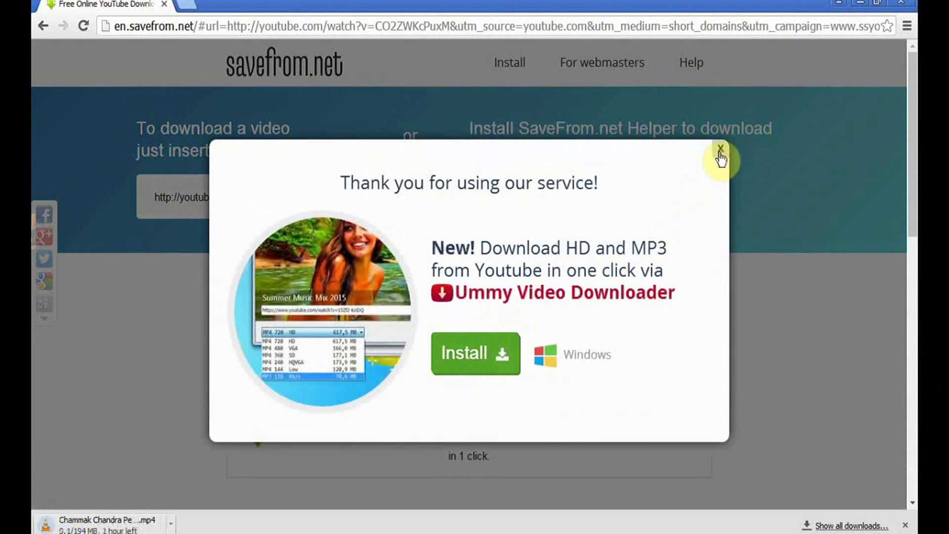
click(721, 149)
click(843, 525)
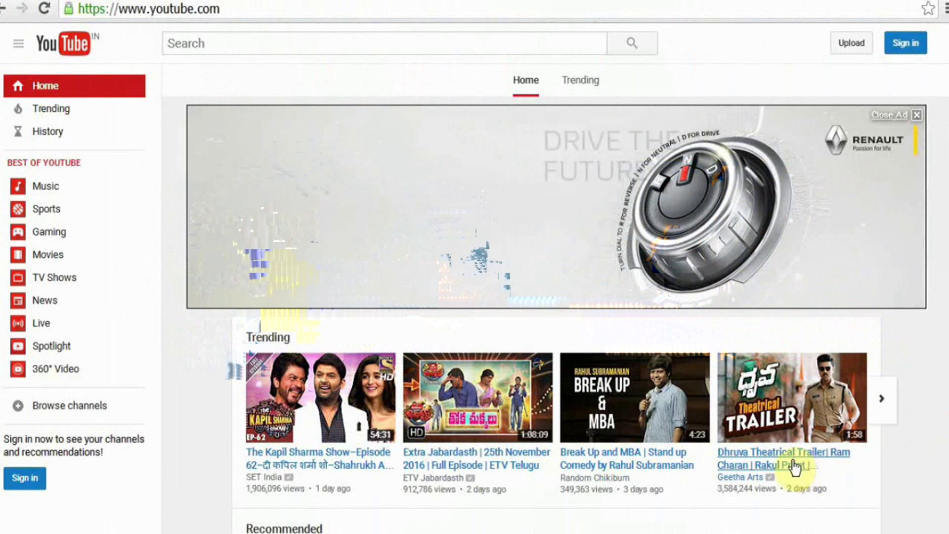
Open the Dhruva Theatrical Trailer and load it through its gifyoutube address.
click(793, 466)
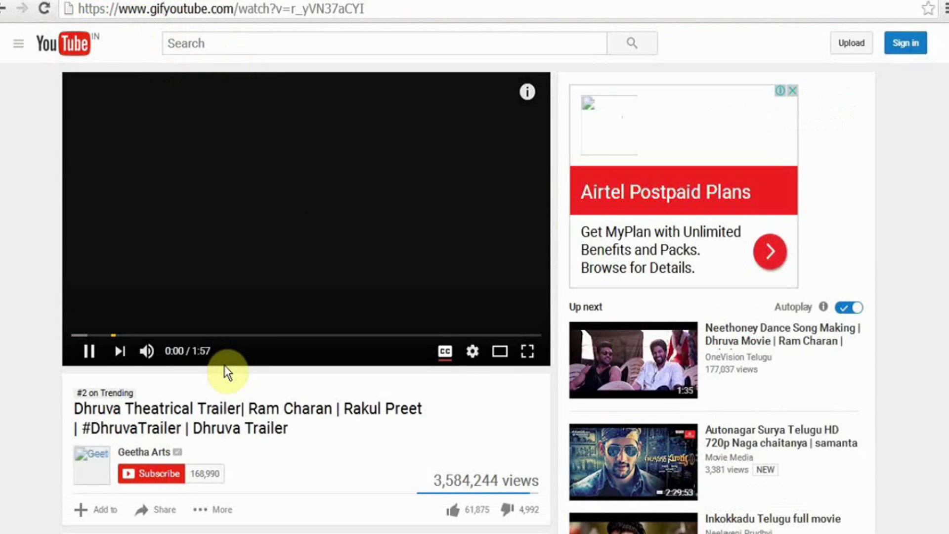
key(Return)
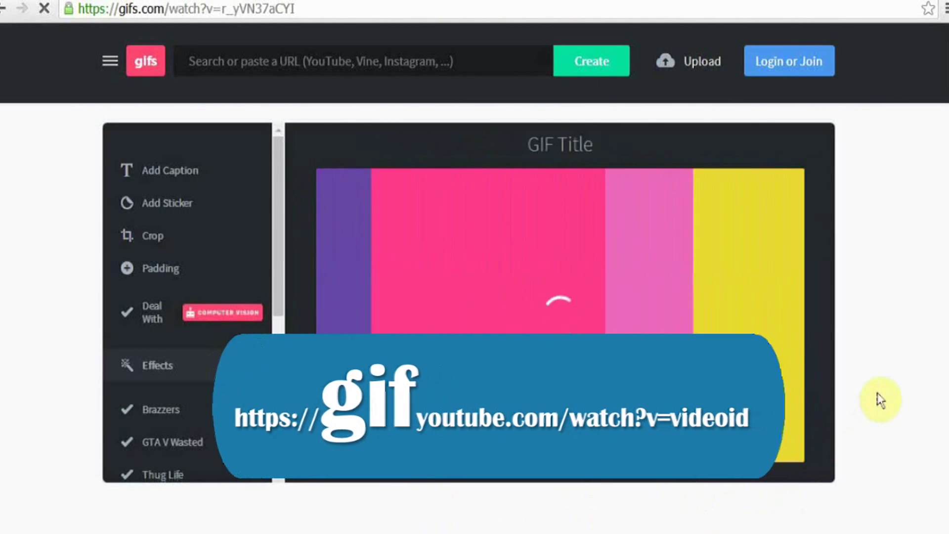
Create a GIF from 00:17.48–00:17.88, then paste the trailer's YouTube URL into a new tab.
scroll(462, 491, down, 3)
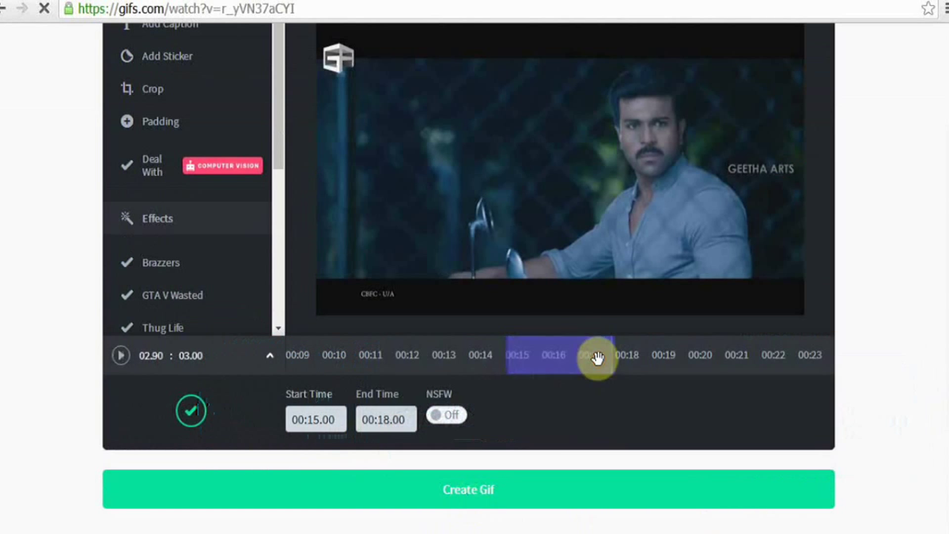
drag(519, 361, 591, 370)
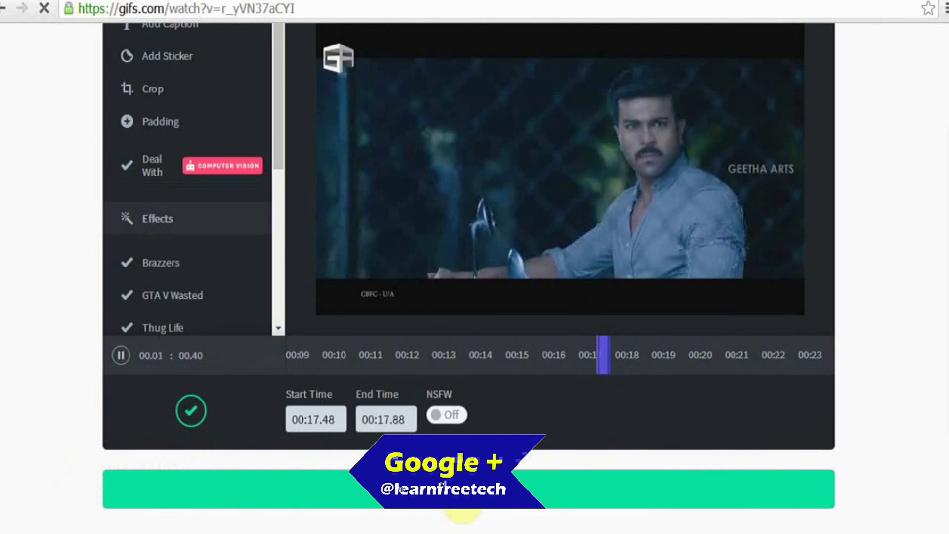
click(461, 492)
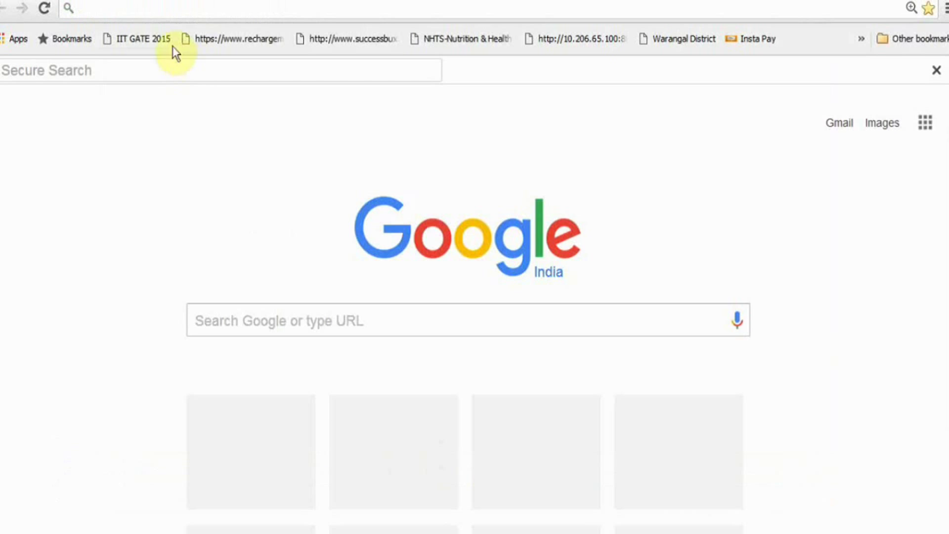
click(152, 10)
text(https://www.youtube.com/watch?v=r_yVN37aCYI)
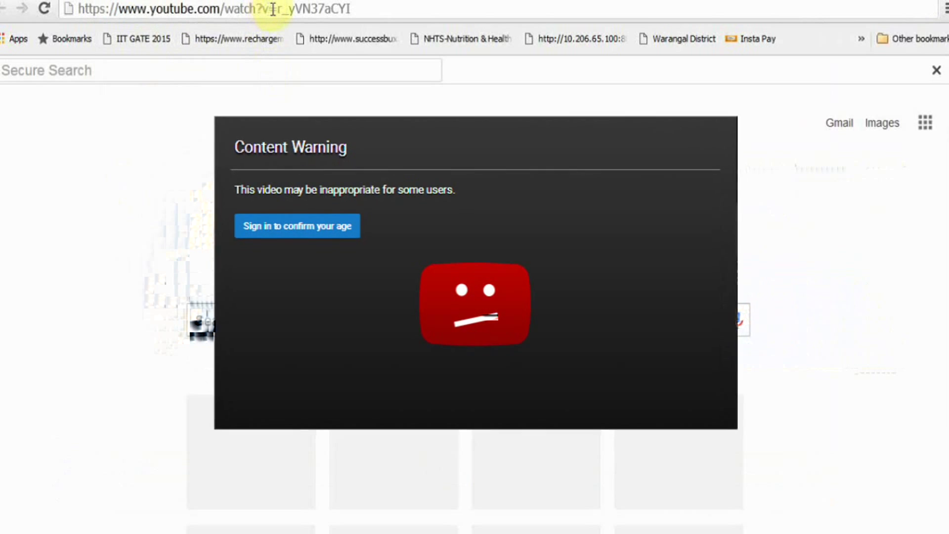
Change the trailer address from watch?v= to v/ and play it without age confirmation.
drag(261, 9, 226, 9)
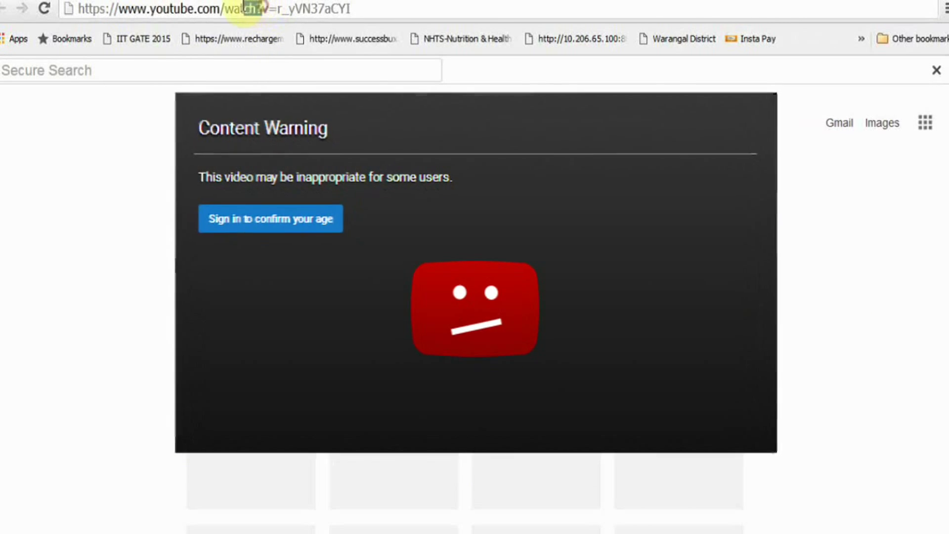
key(BackSpace)
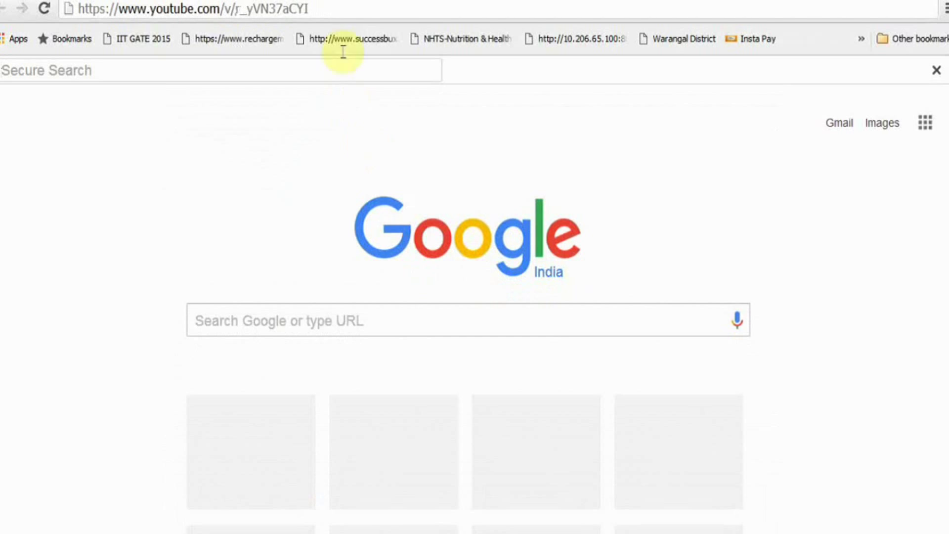
click(341, 10)
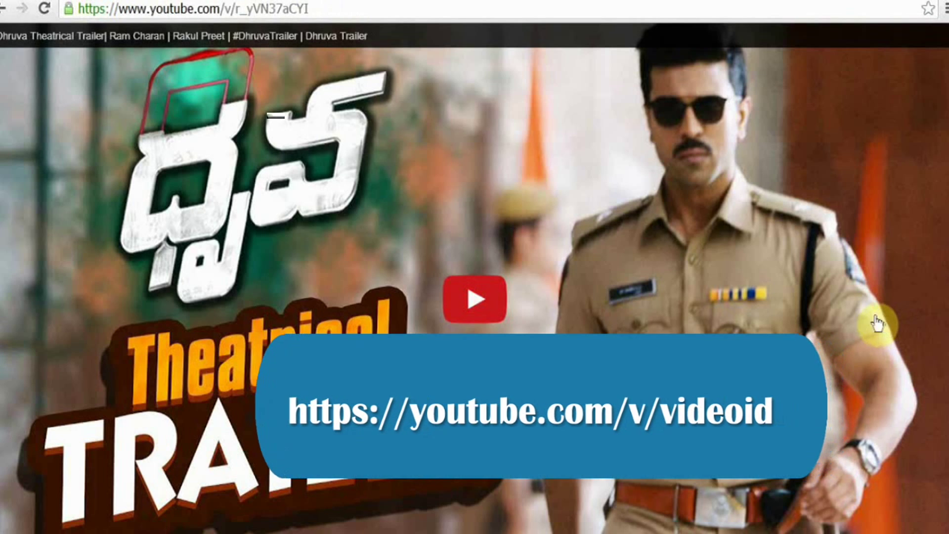
click(493, 311)
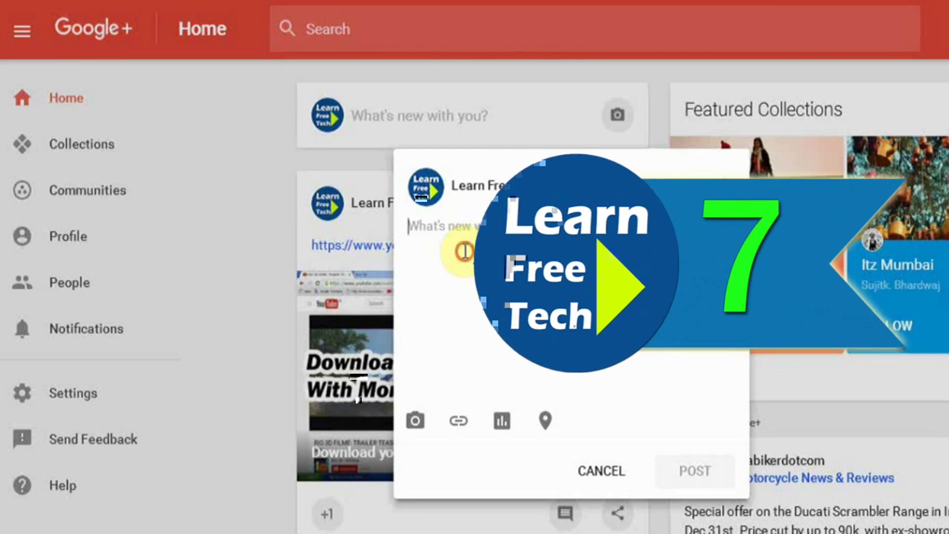
Draft a Google+ post reading 'Hi, Welcome to *learn free tech*' with asterisks for bold.
text(Hi,)
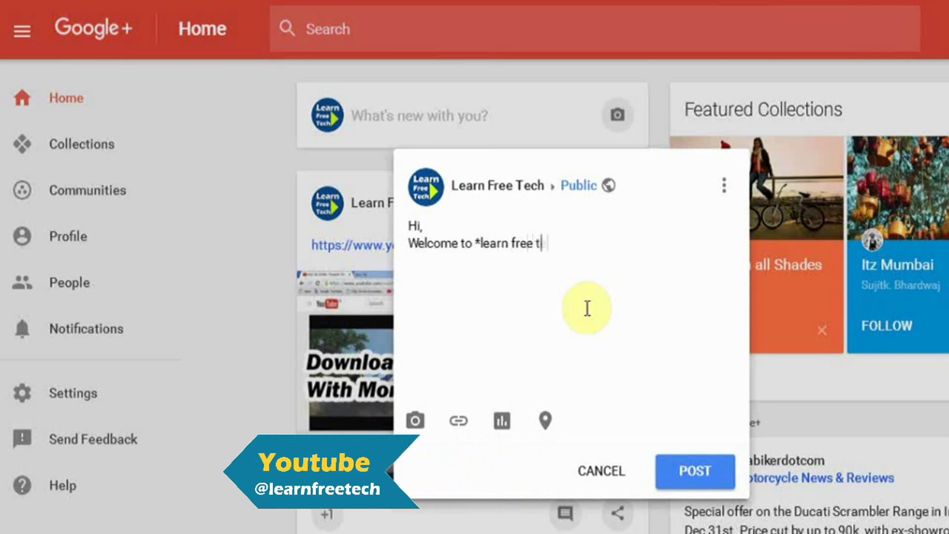
text(*)
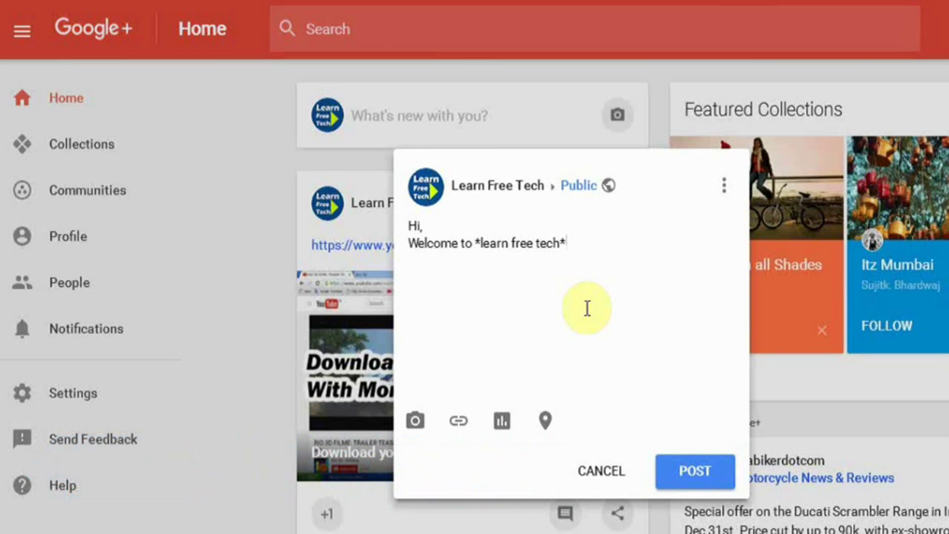
text(*)
click(585, 241)
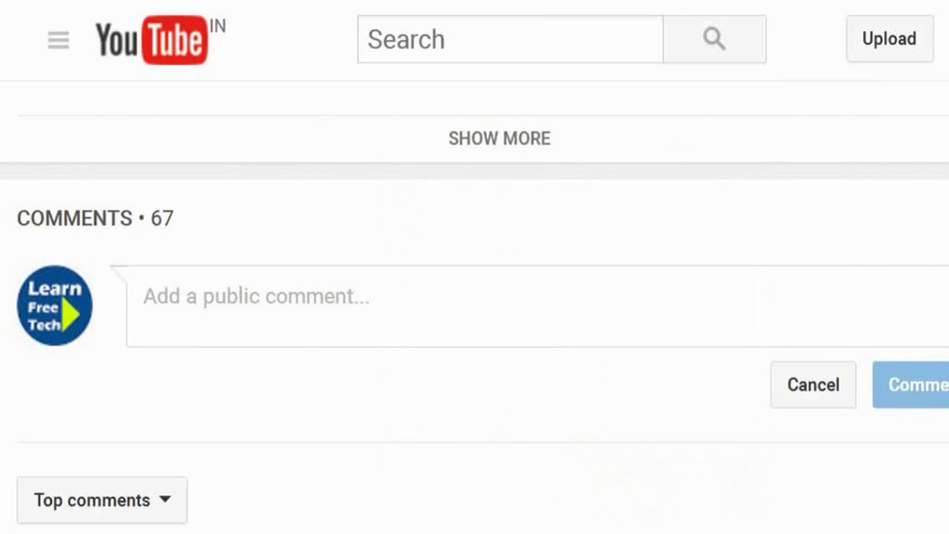
Write a comment 'Hi friends,' with '*learn free tech*' on a second line for bold.
click(364, 302)
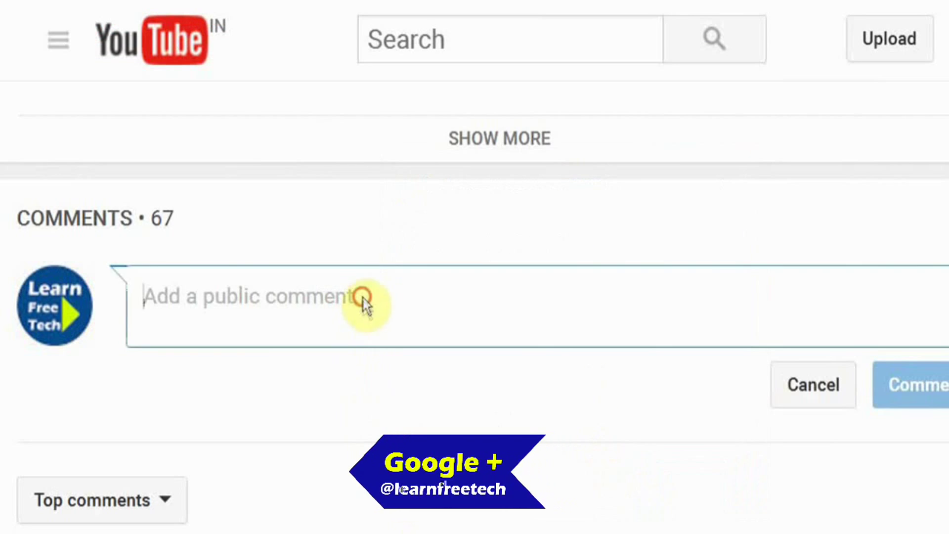
text(hi le)
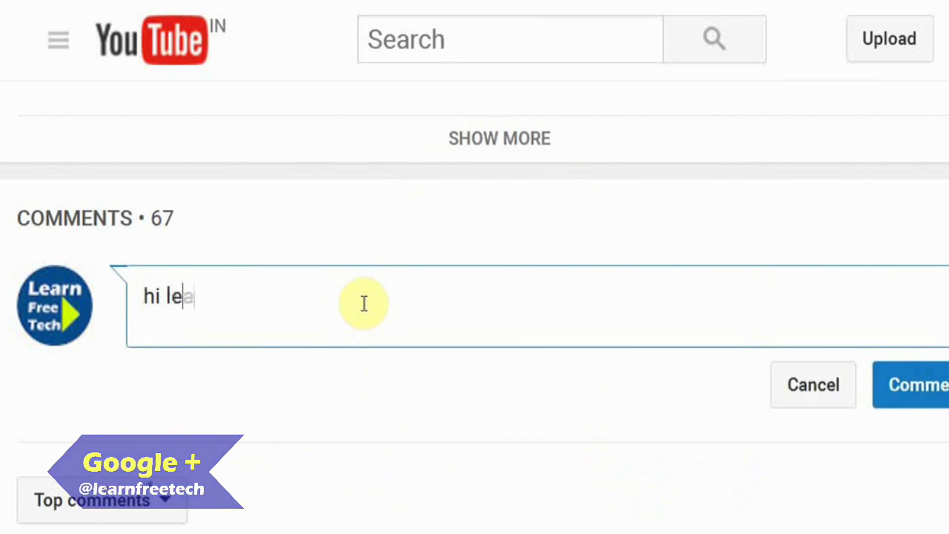
key(BackSpace)
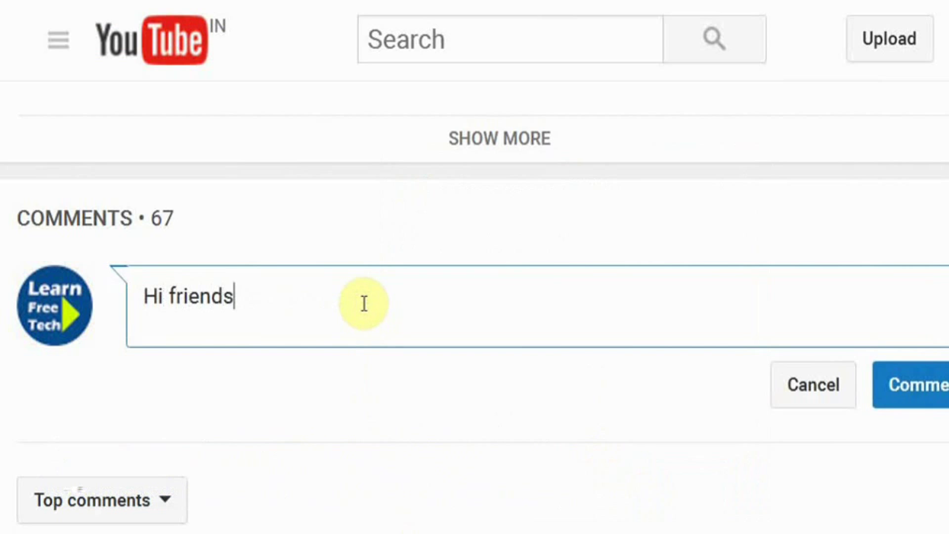
text(,)
key(shift+Return)
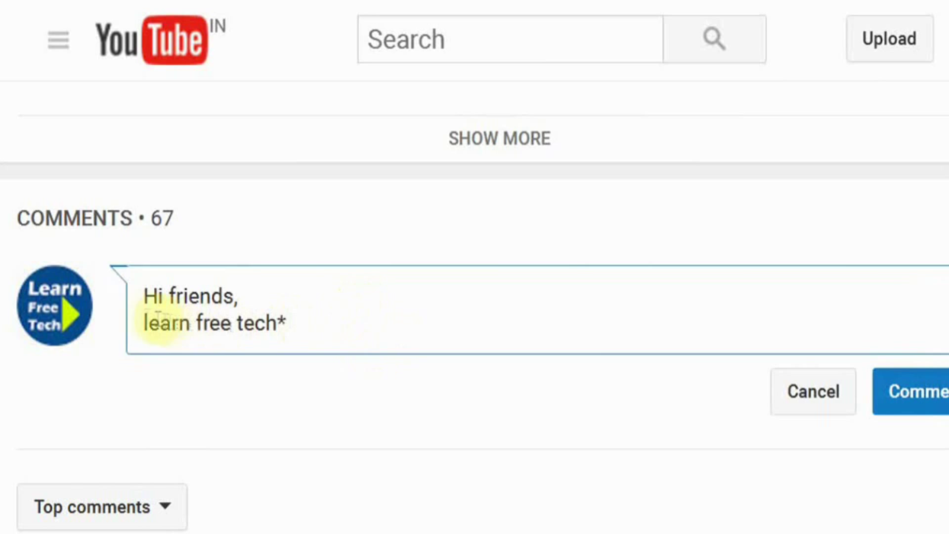
click(141, 325)
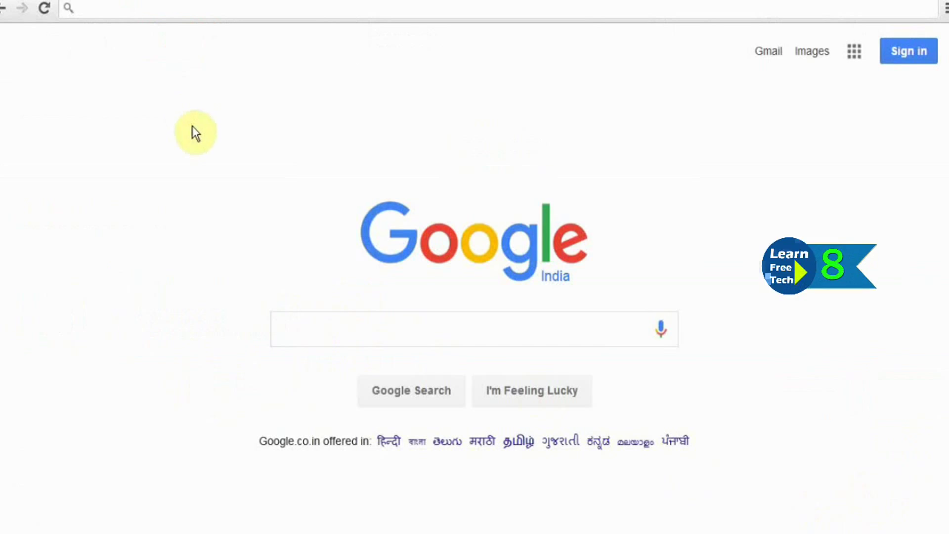
Load youtube.com/tv and step through the Trending and Recommended rows.
text(youtube.com)
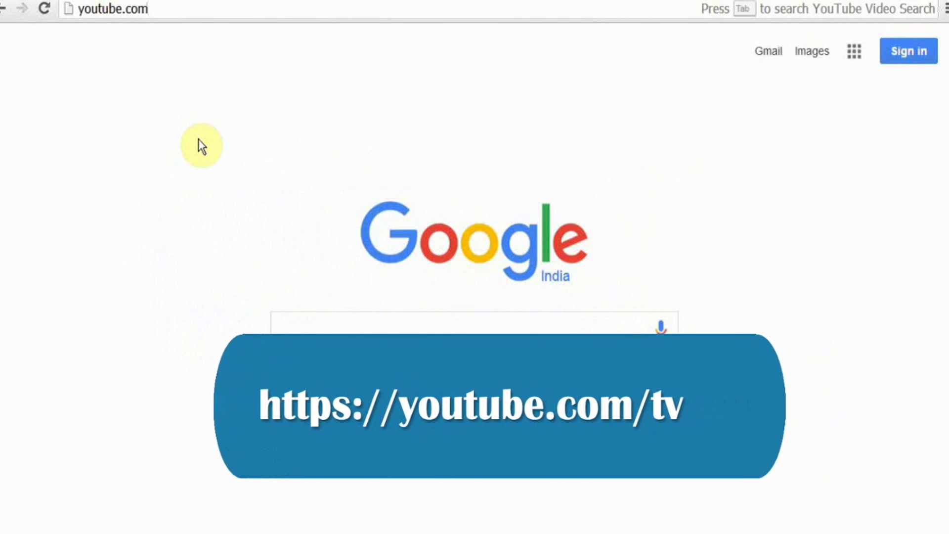
text(/)
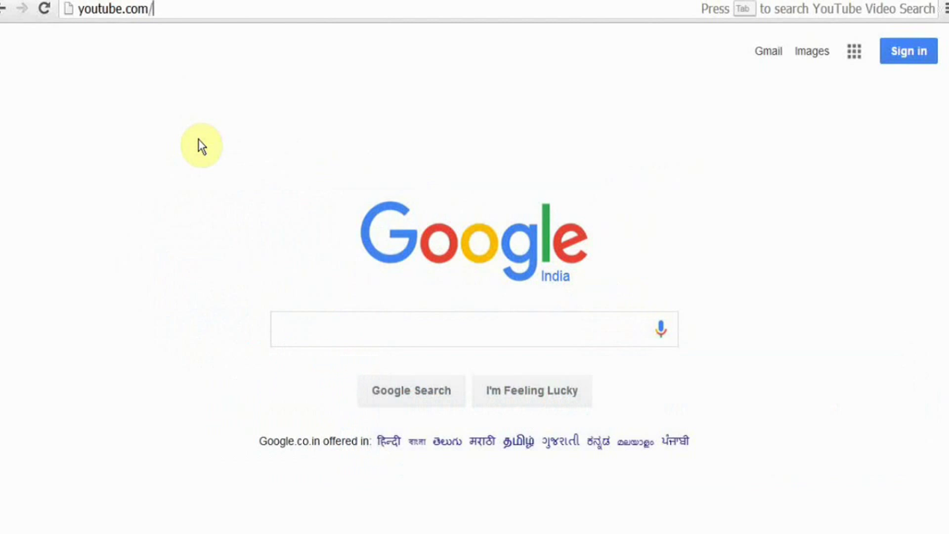
text(tv)
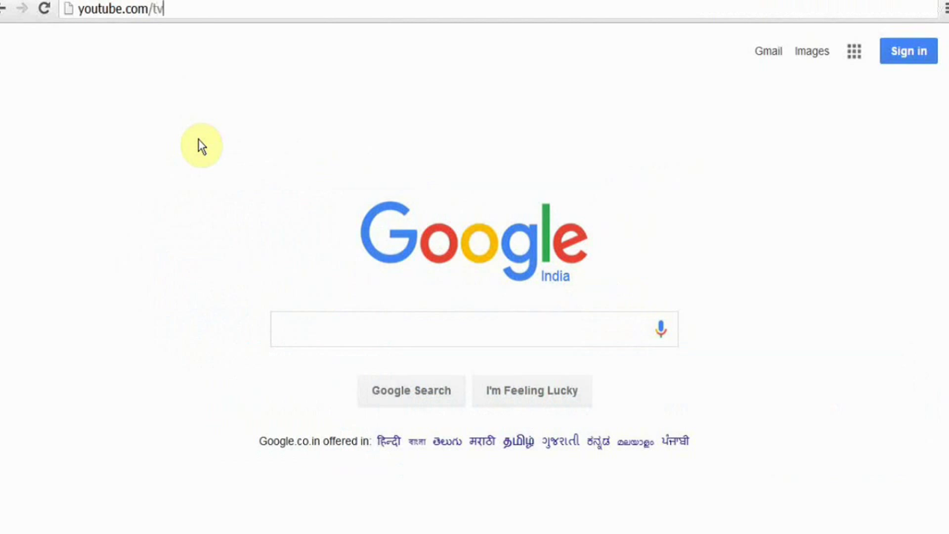
key(Return)
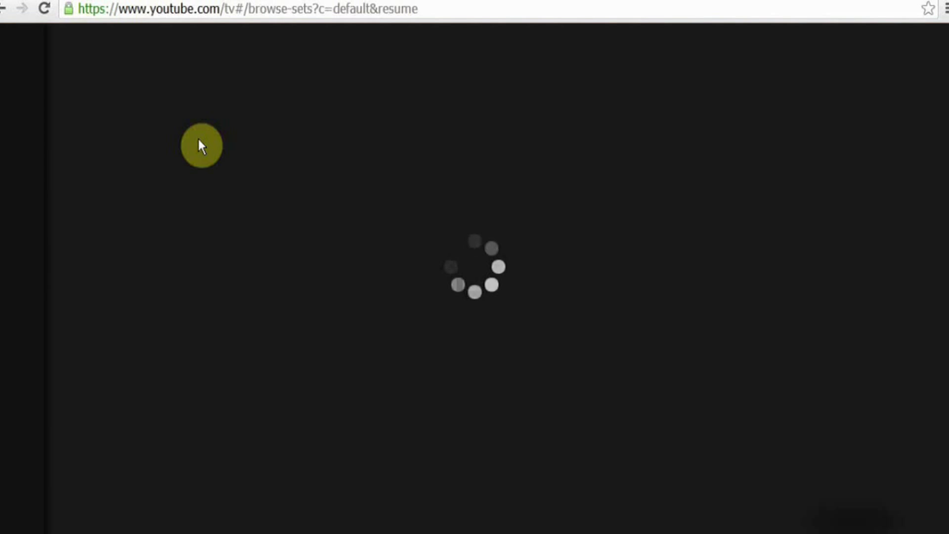
key(Right)
key(Right)
key(Right)
key(Right)
key(Right)
key(Right)
key(Right)
key(Right)
key(Right)
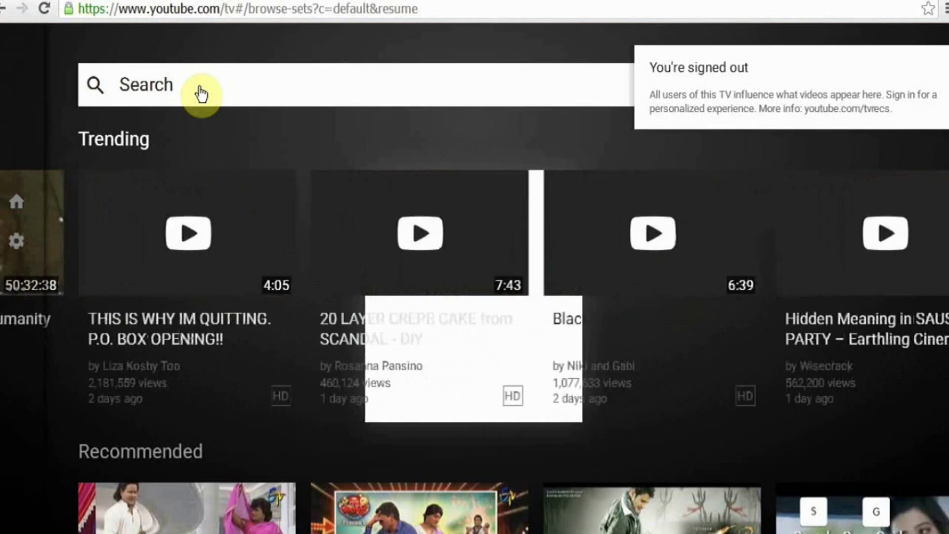
key(Down)
key(Right)
key(Right)
key(Right)
key(Right)
key(Right)
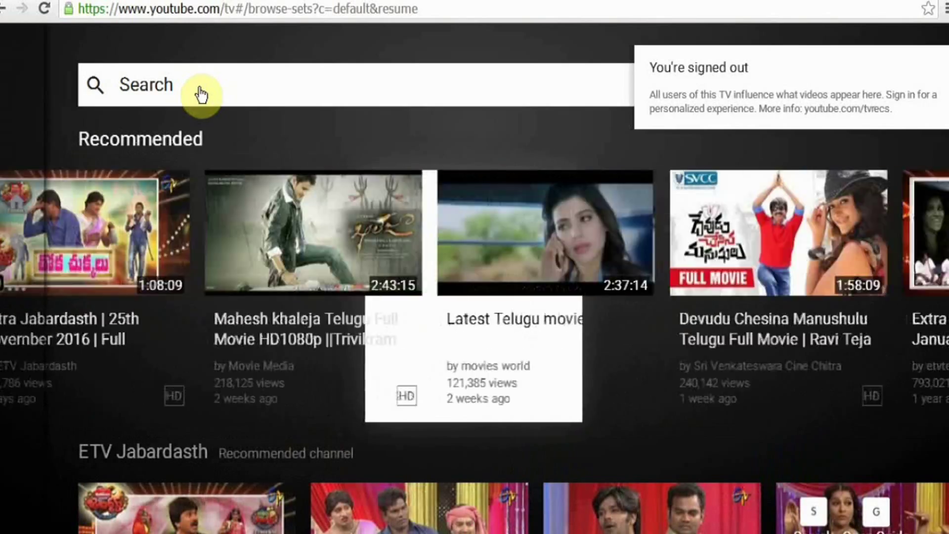
key(Right)
key(Right)
key(Right)
key(Right)
Browse down the ETV Jabardasth and channel rows, then back up to Comedy Movies.
key(Down)
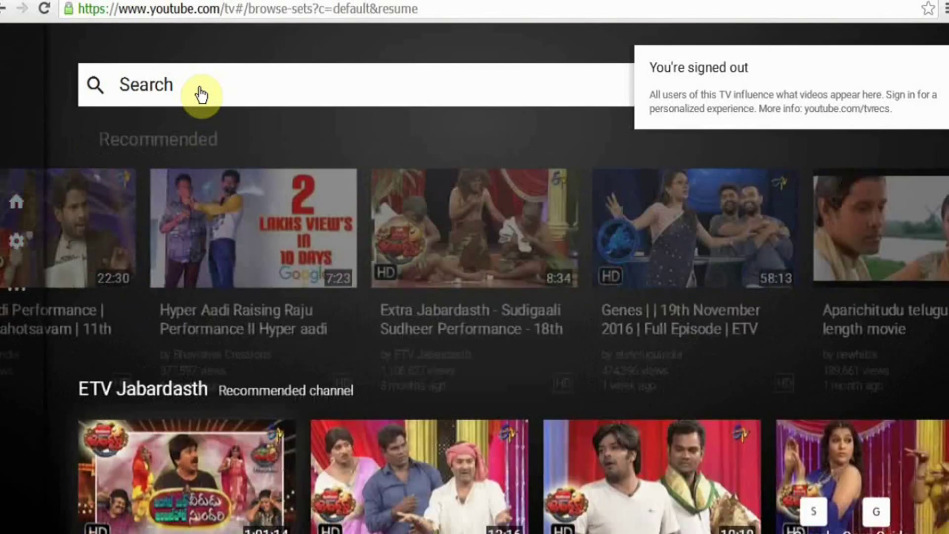
key(Right)
key(Right)
key(Down)
key(Down)
key(Down)
key(Down)
key(Down)
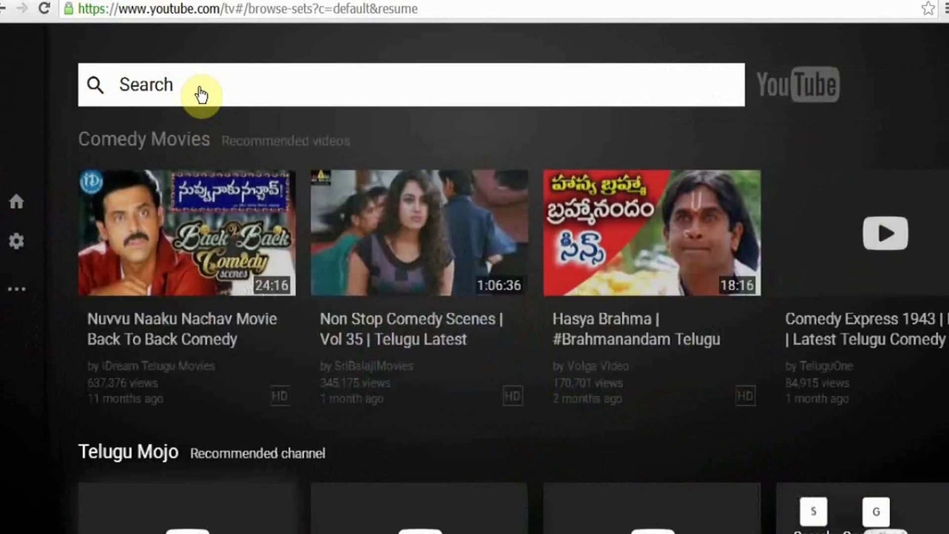
key(Down)
key(Down)
key(Down)
key(Up)
key(Up)
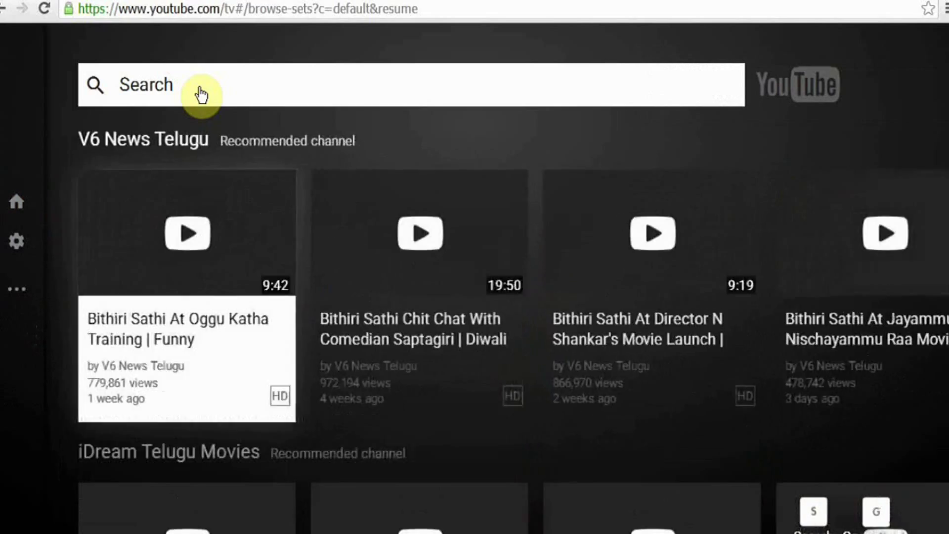
key(Up)
key(Up)
key(Up)
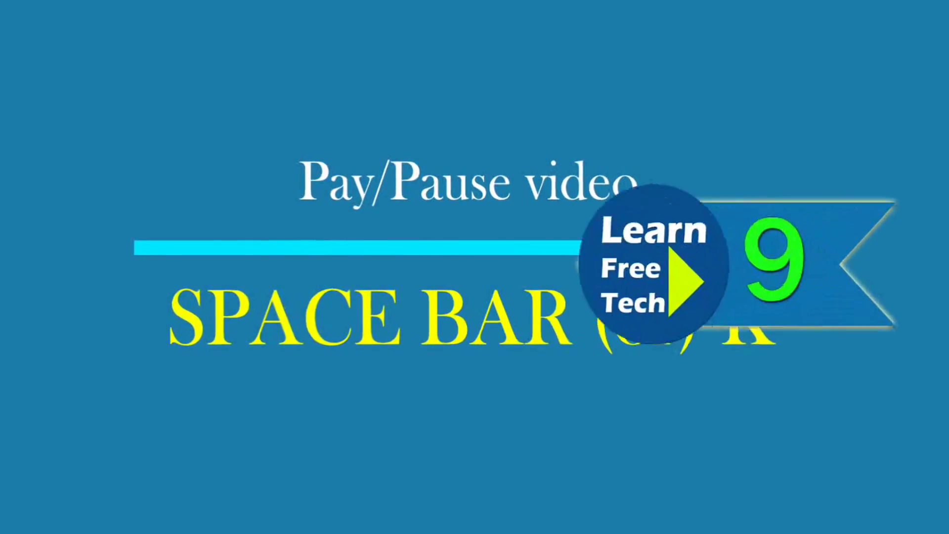